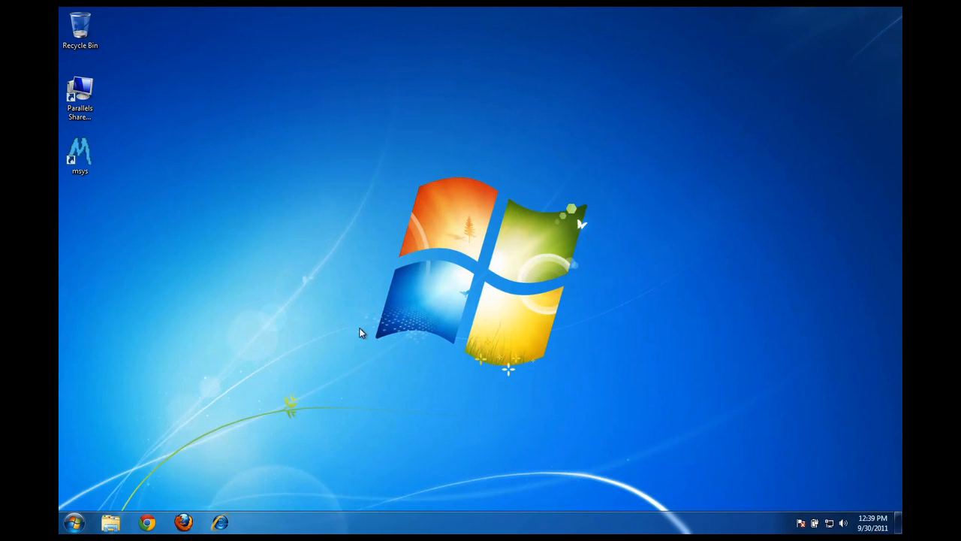
# Step: Search Google for josm in Firefox and open the josm.openstreetmap.de homepage result
pyautogui.click(183, 522)
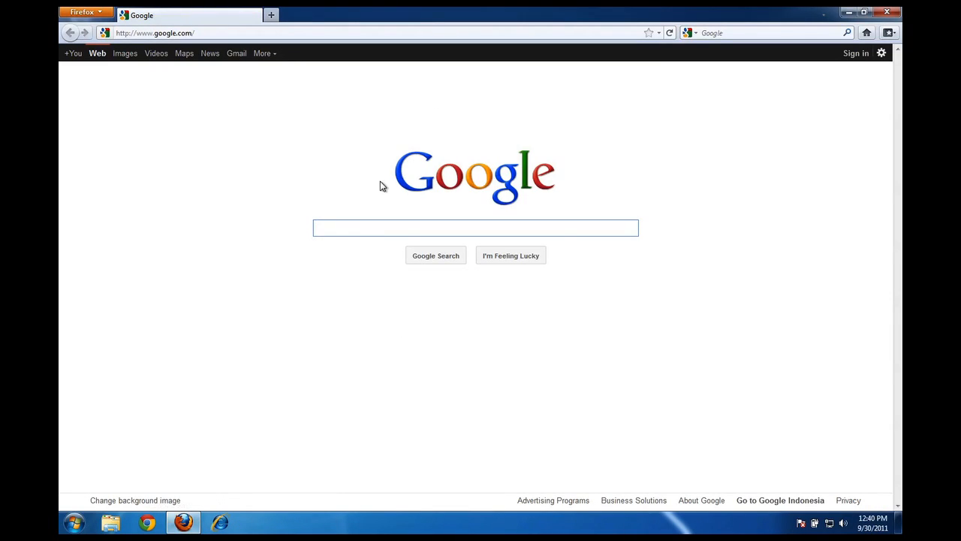
pyautogui.write('josm')
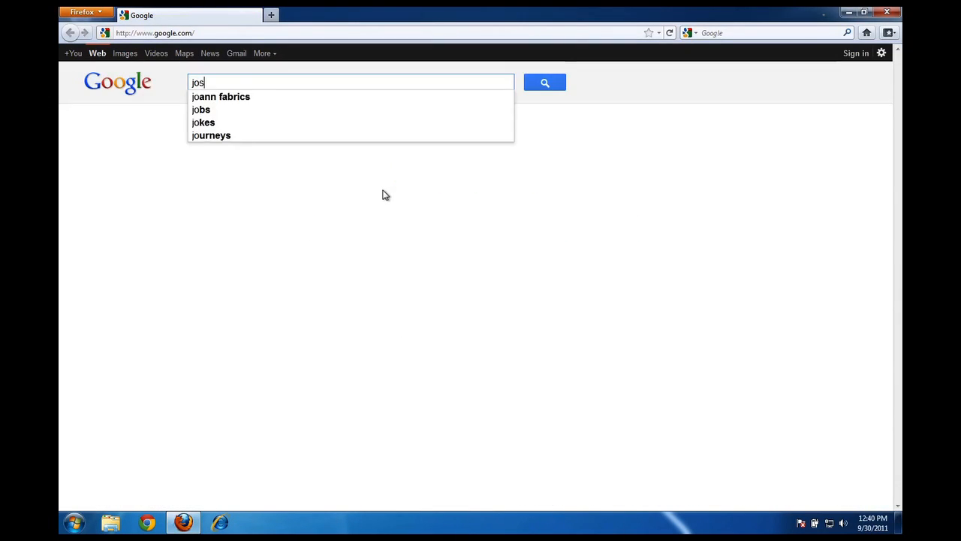
pyautogui.press('Return')
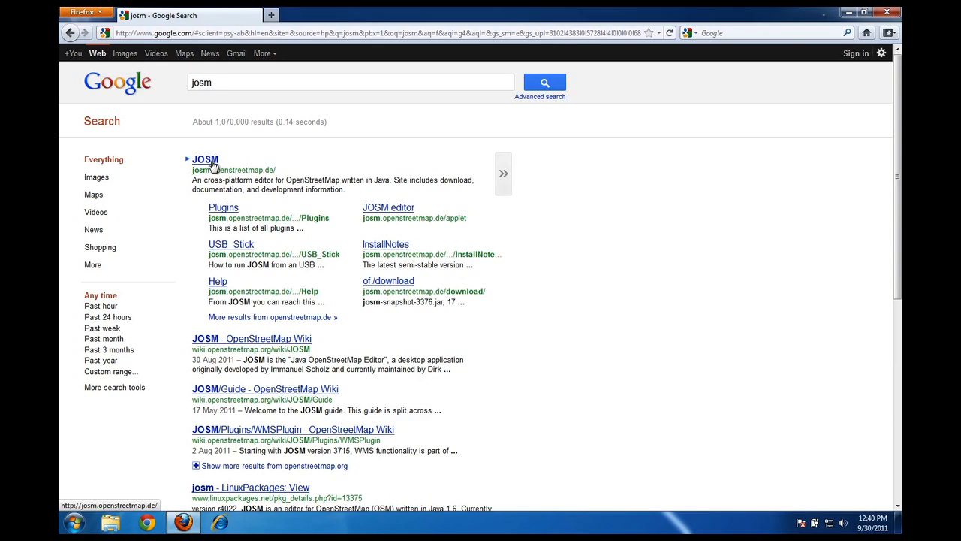
pyautogui.click(213, 161)
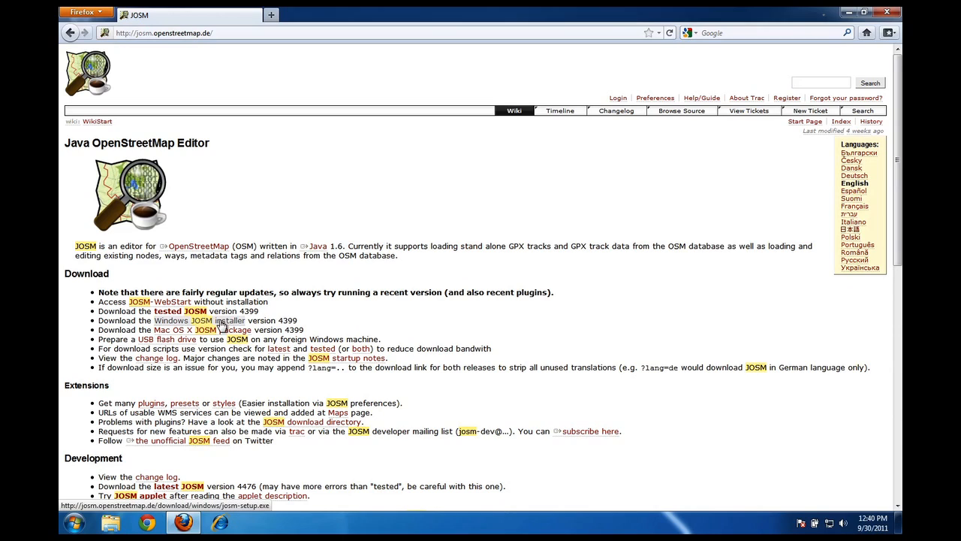
# Step: Save the Windows installer josm-setup.exe and bring up the finished download's options
pyautogui.click(221, 323)
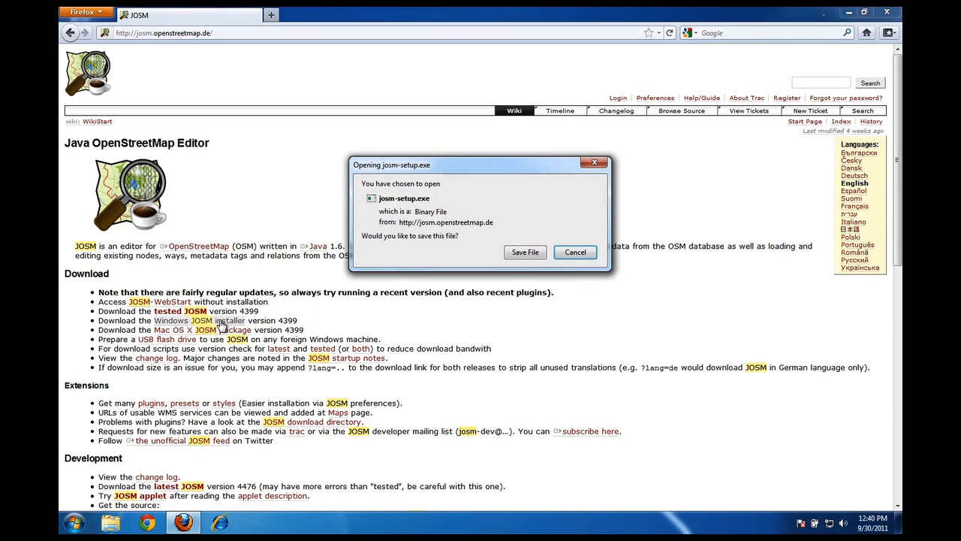
pyautogui.click(525, 252)
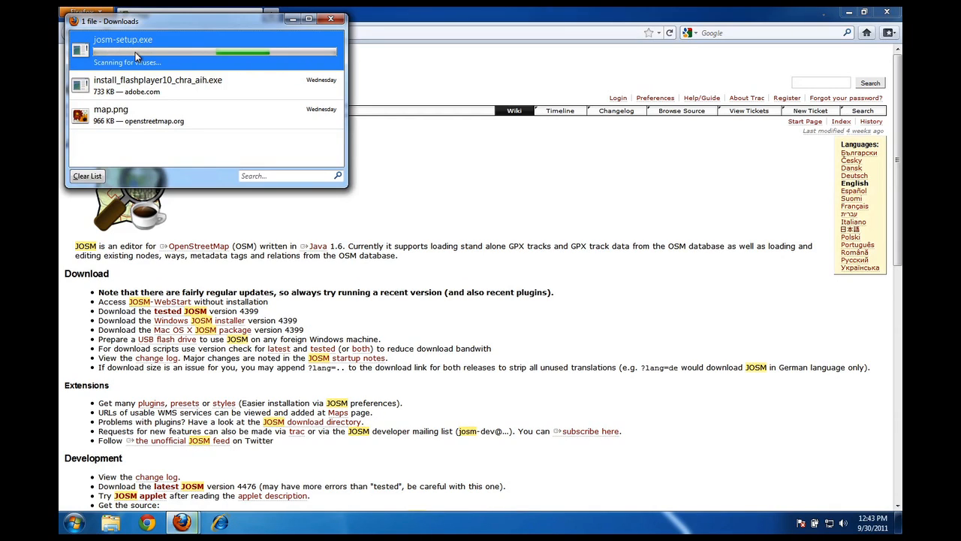
pyautogui.rightClick(135, 52)
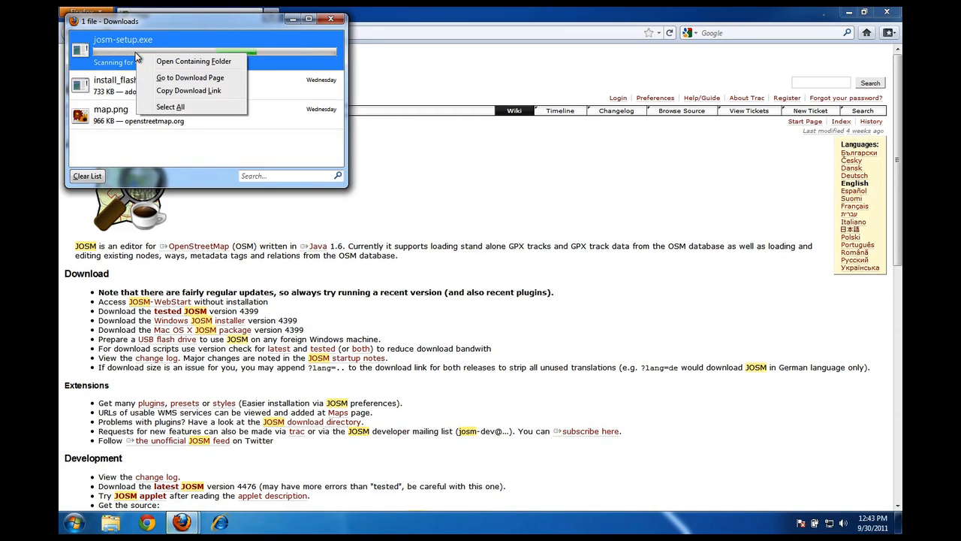
pyautogui.click(120, 45)
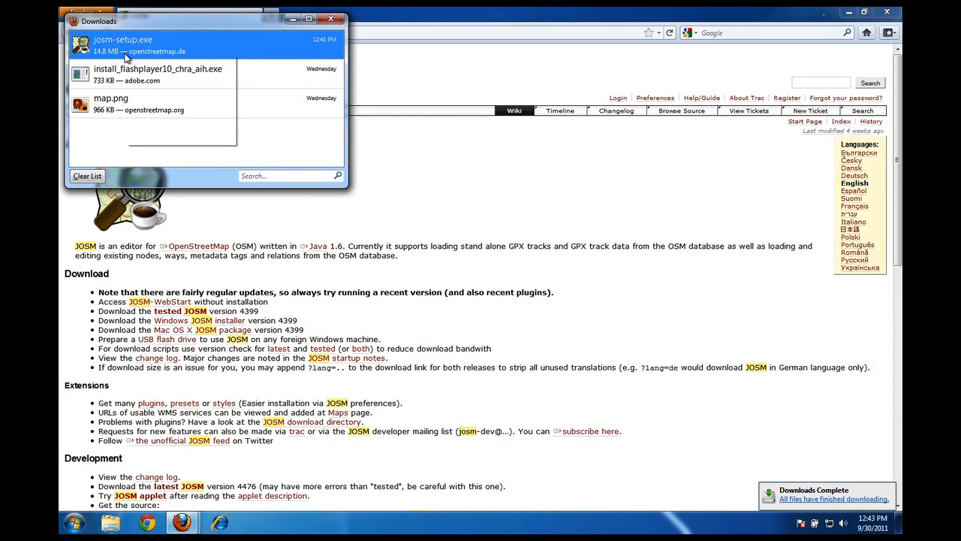
pyautogui.rightClick(127, 55)
# Step: Run josm-setup.exe despite the unverified publisher warning, keeping English as the installer language
pyautogui.click(154, 62)
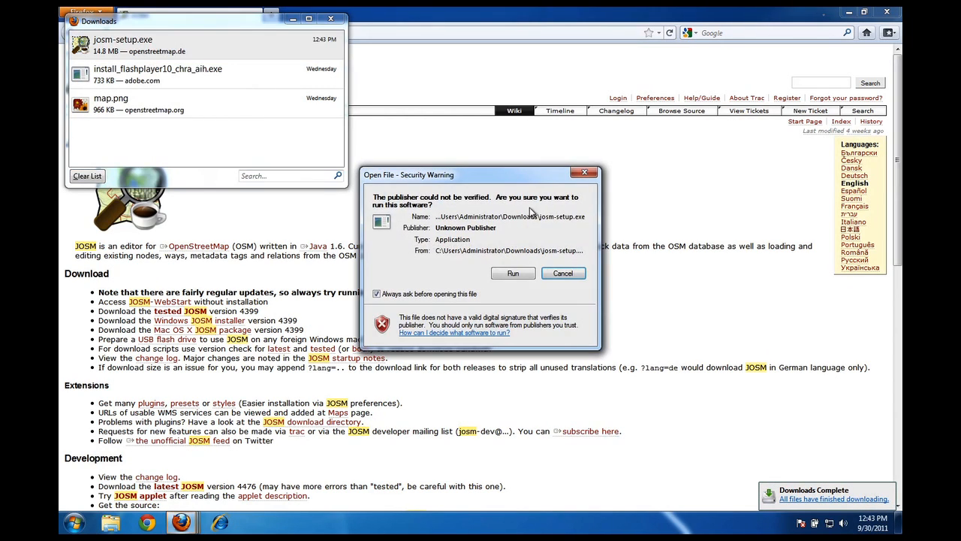
pyautogui.click(517, 273)
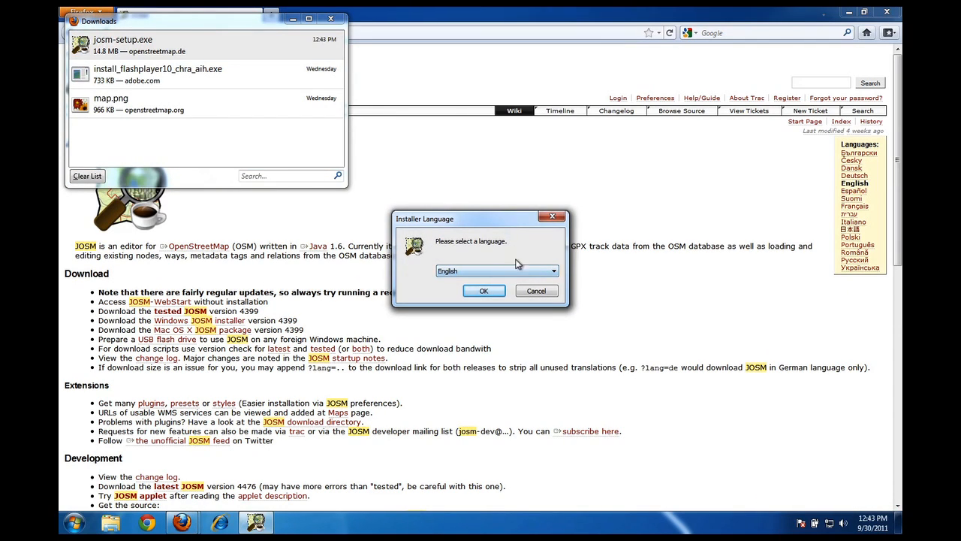
pyautogui.click(540, 273)
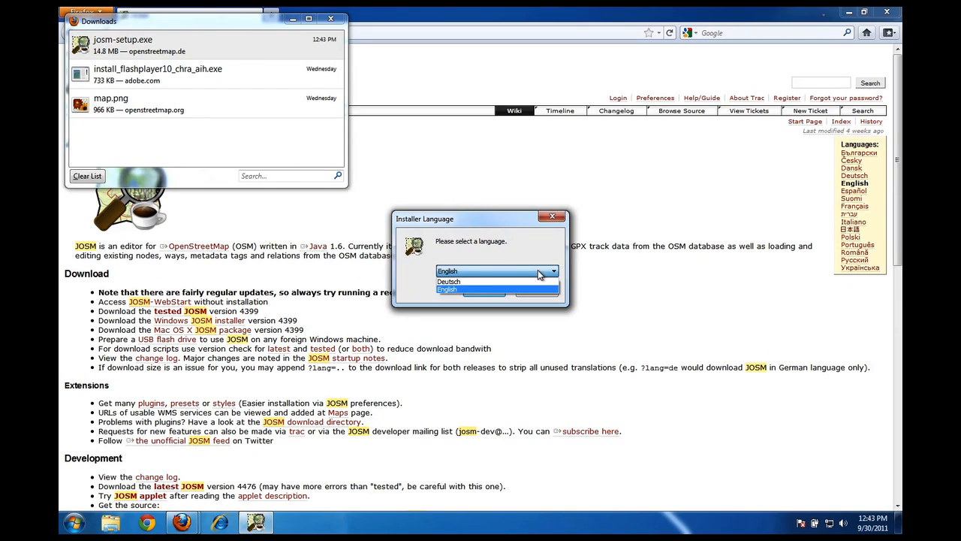
pyautogui.click(467, 291)
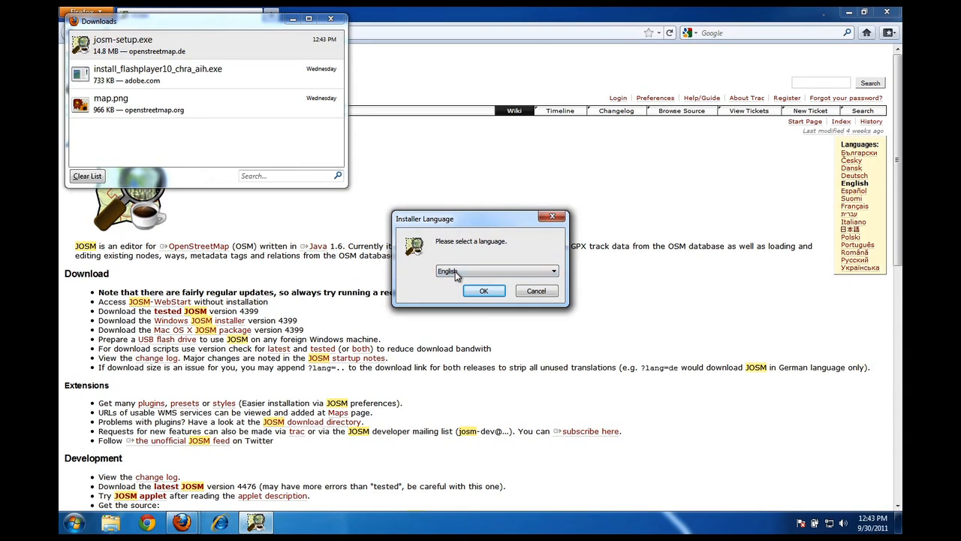
pyautogui.click(481, 292)
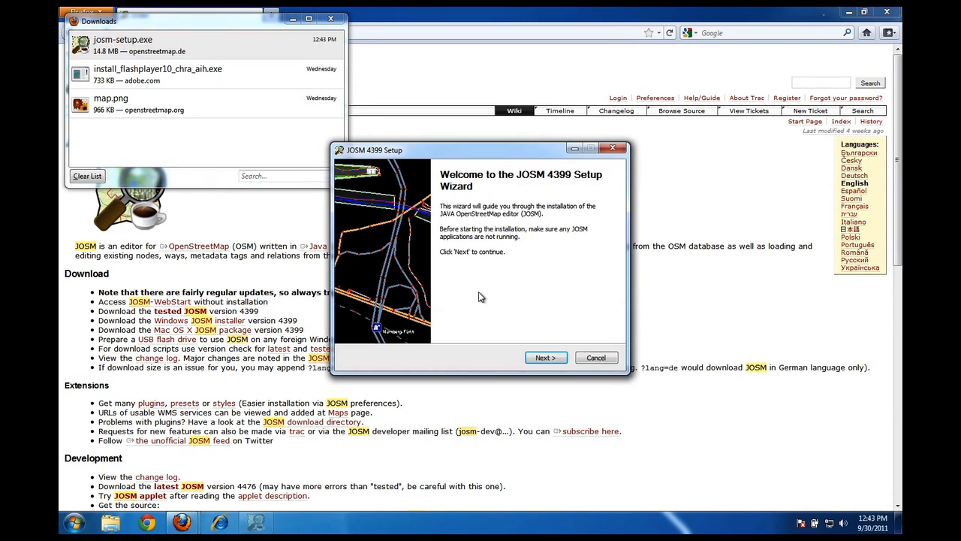
# Step: Accept the license, install the full components to the default folder, and finish with Run JOSM 4399 checked
pyautogui.click(546, 357)
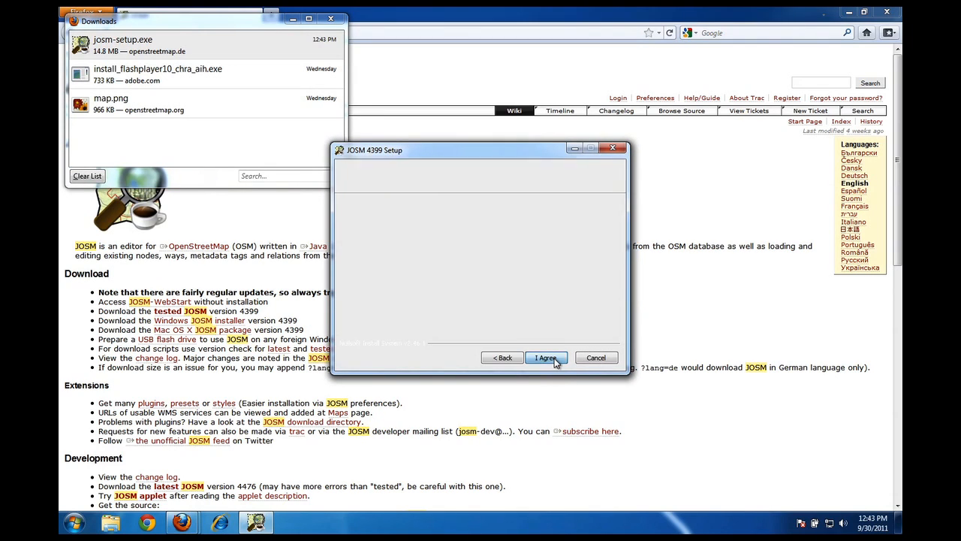
pyautogui.click(554, 361)
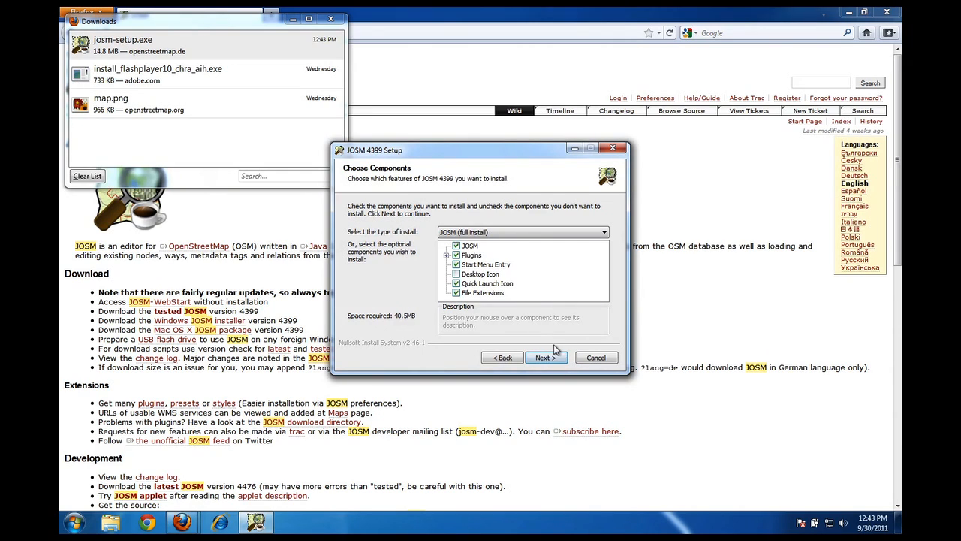
pyautogui.click(545, 357)
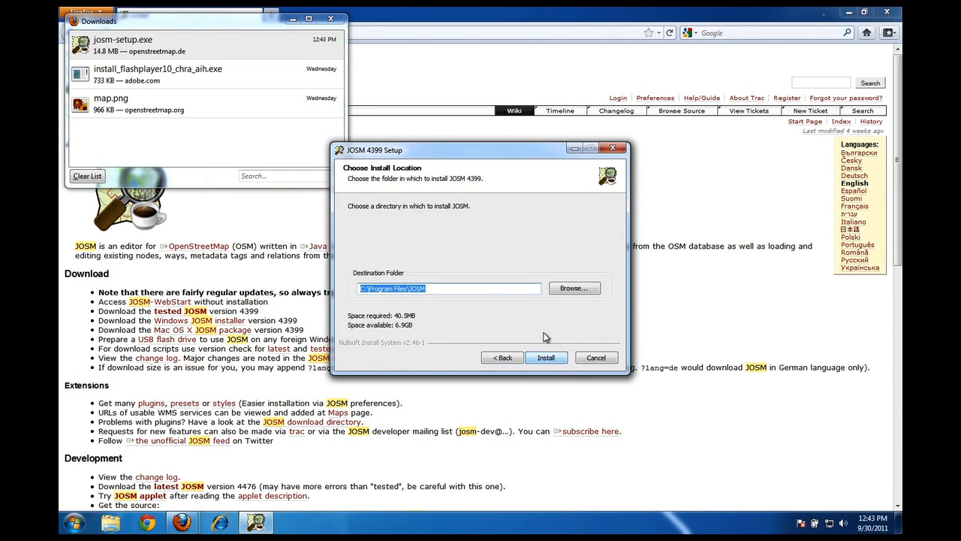
pyautogui.click(559, 362)
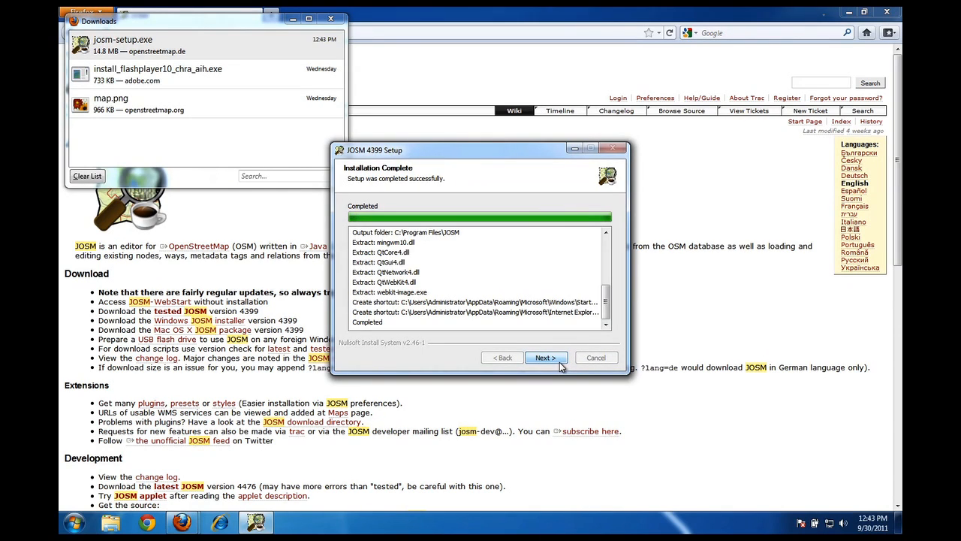
pyautogui.click(560, 362)
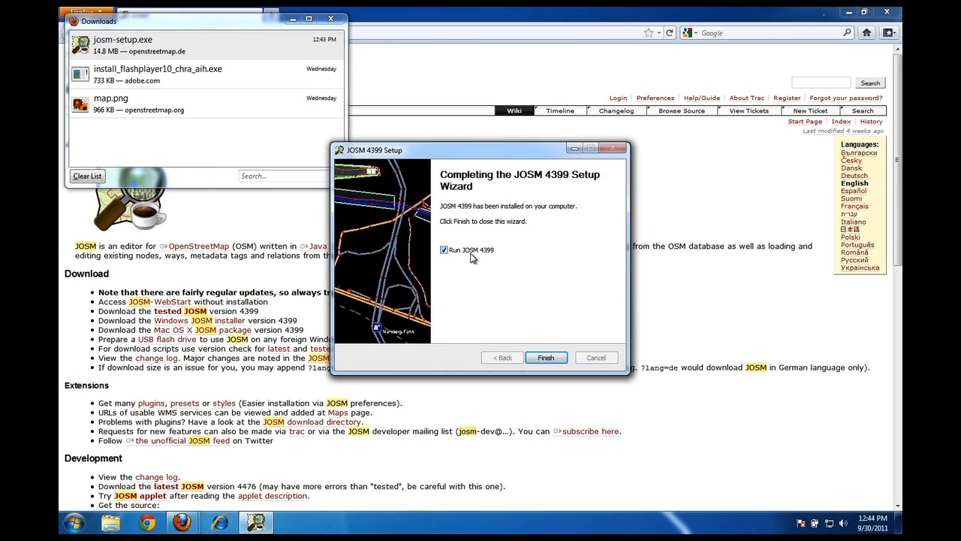
pyautogui.click(546, 358)
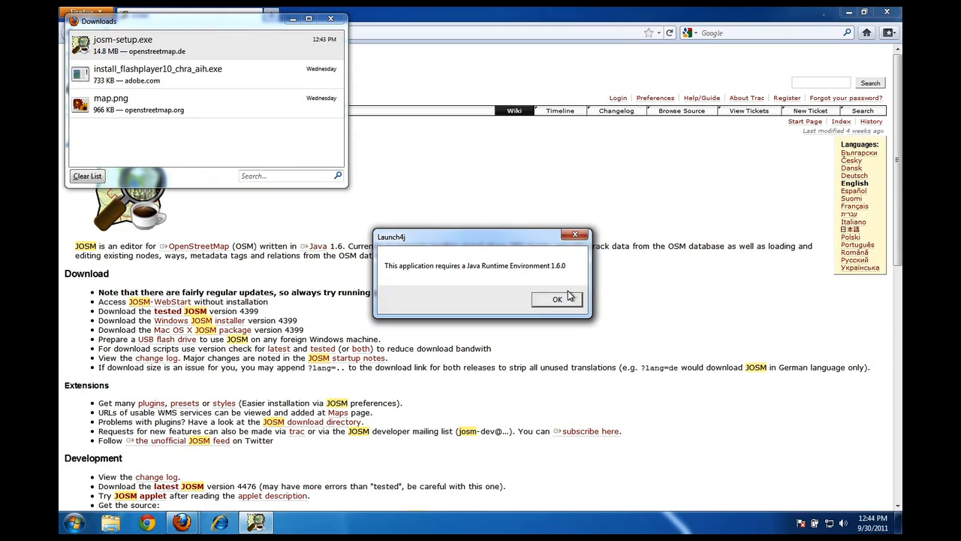
# Step: Dismiss the Launch4j notice that Java Runtime Environment 1.6.0 is required
pyautogui.click(557, 298)
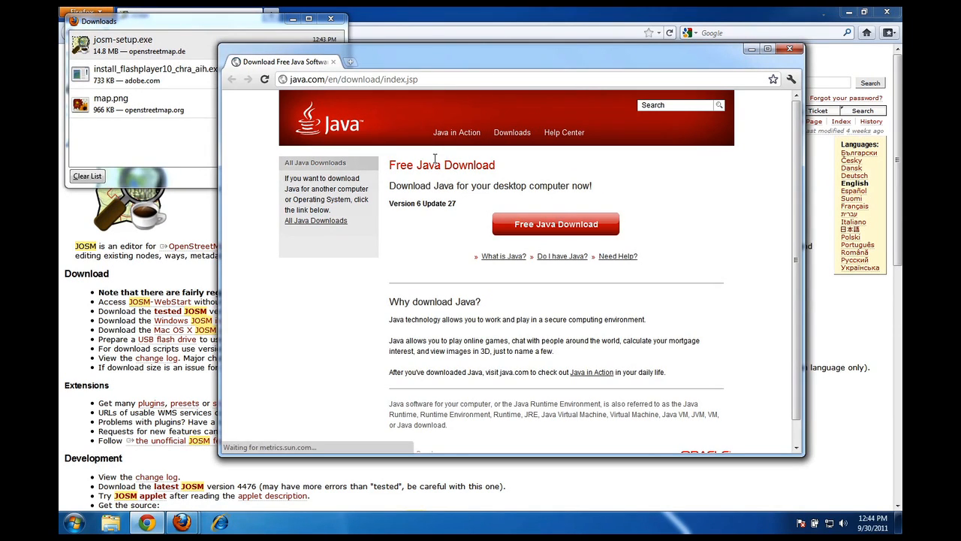
# Step: Download chromeinstall-6u27.exe from java.com, keep it and run the Java installer
pyautogui.click(567, 230)
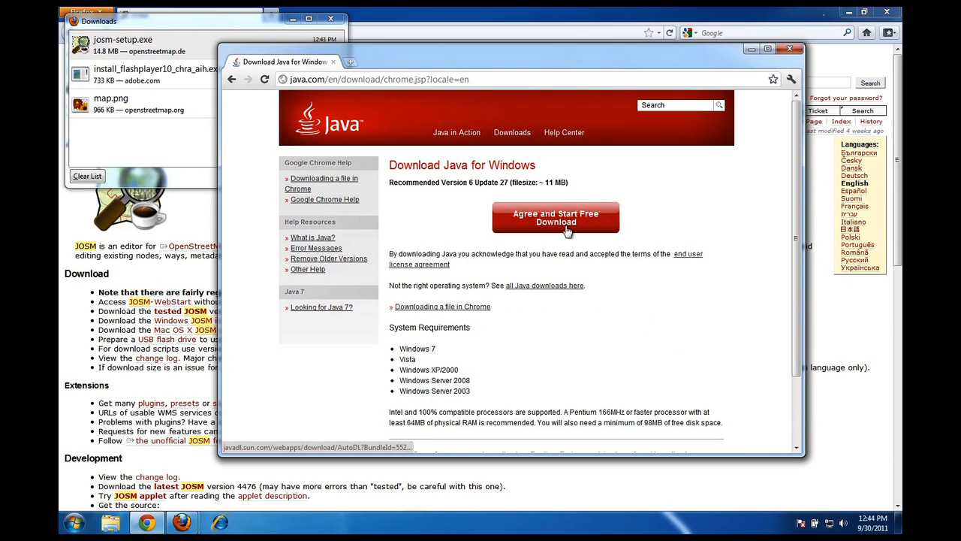
pyautogui.click(567, 231)
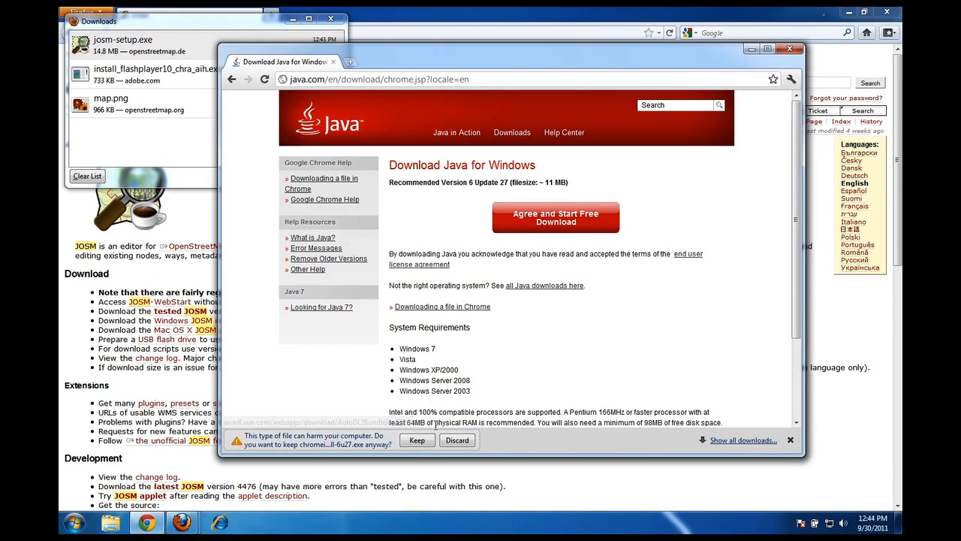
pyautogui.click(417, 440)
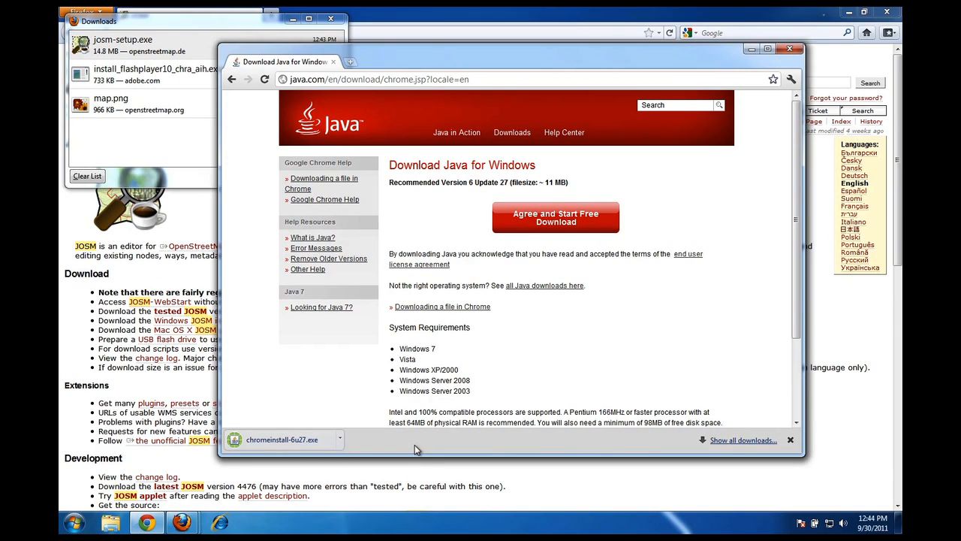
pyautogui.click(282, 440)
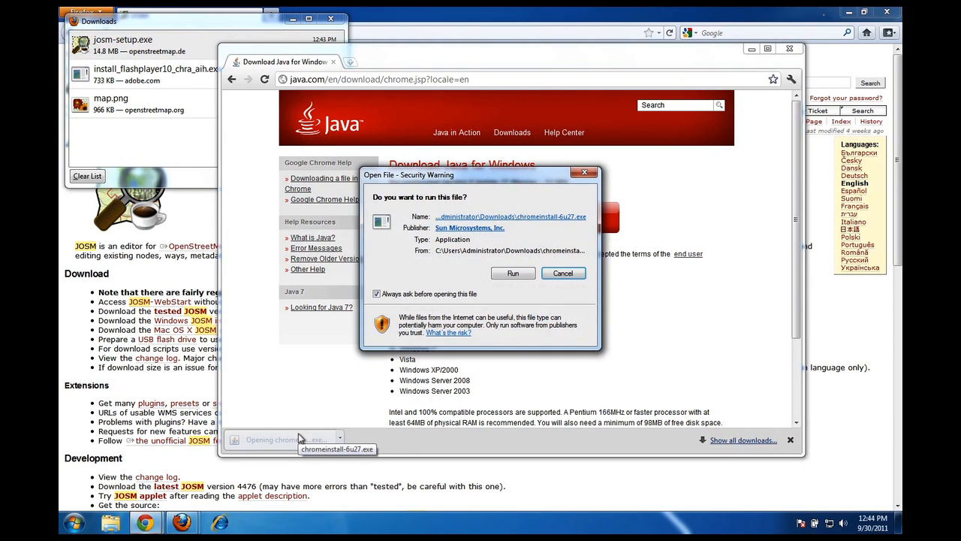
pyautogui.click(513, 273)
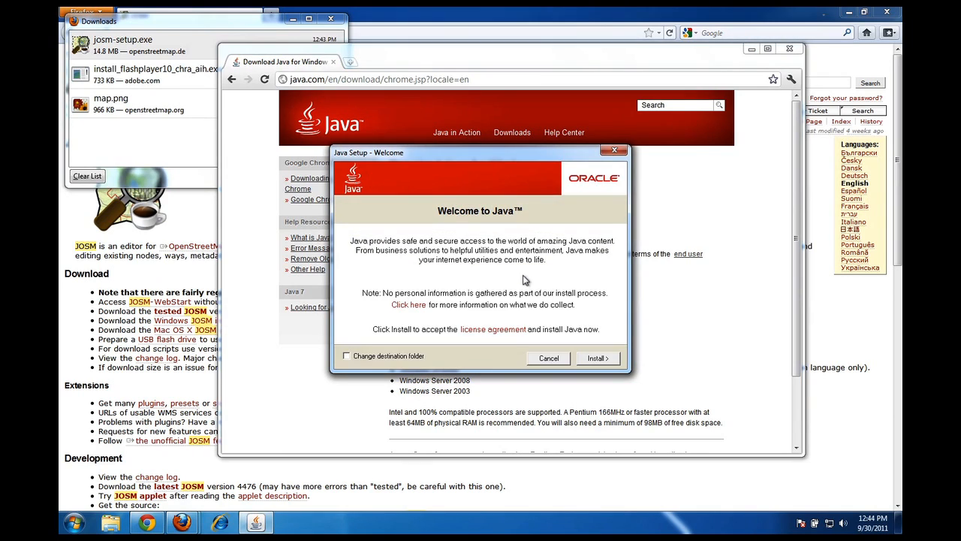
# Step: Install Java, close the finished setup and the java.com Chrome window
pyautogui.click(597, 357)
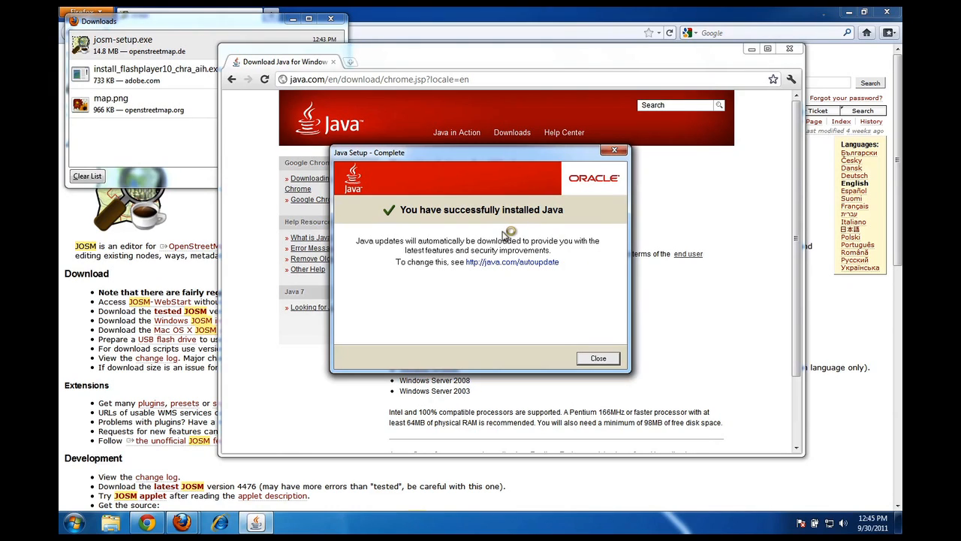
pyautogui.click(598, 358)
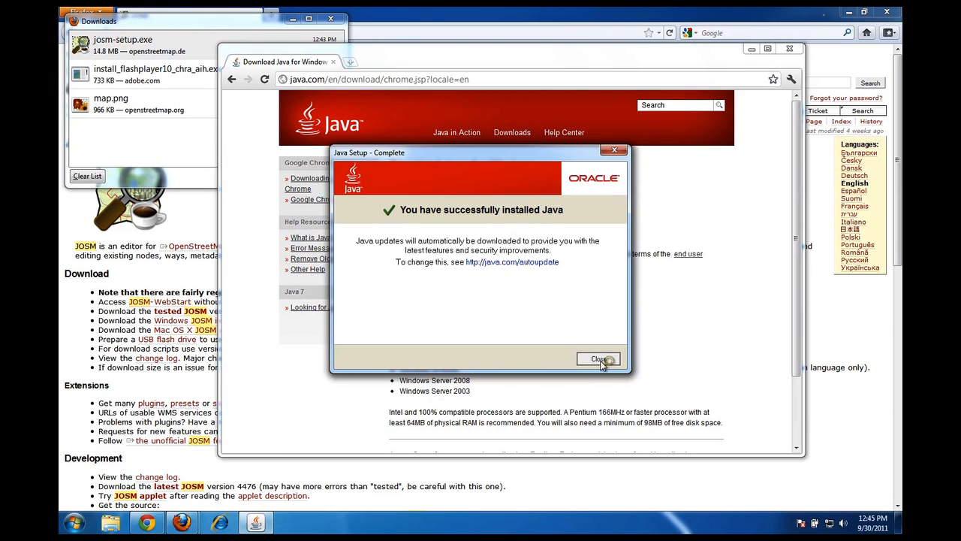
pyautogui.click(796, 50)
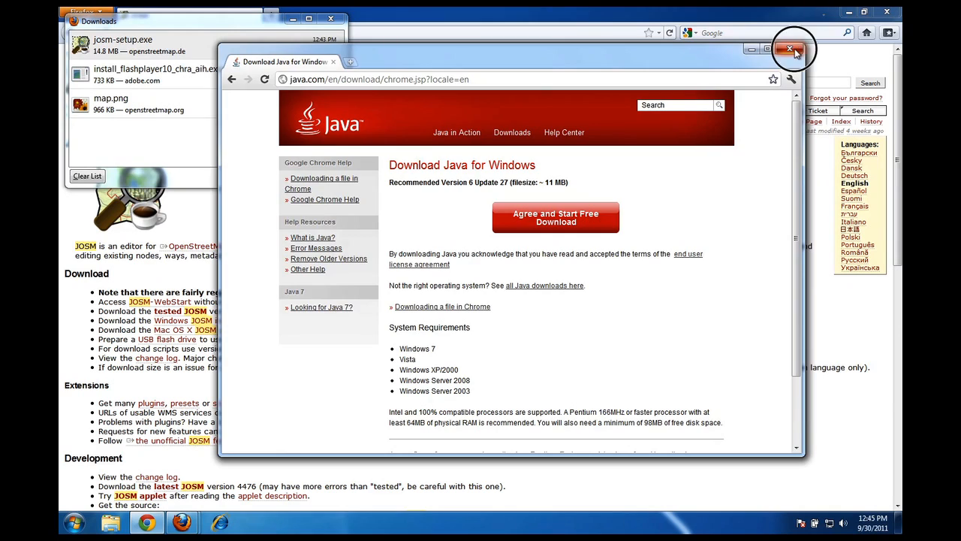
# Step: Close the downloads list and launch JOSM from All Programs in the Start menu
pyautogui.click(336, 21)
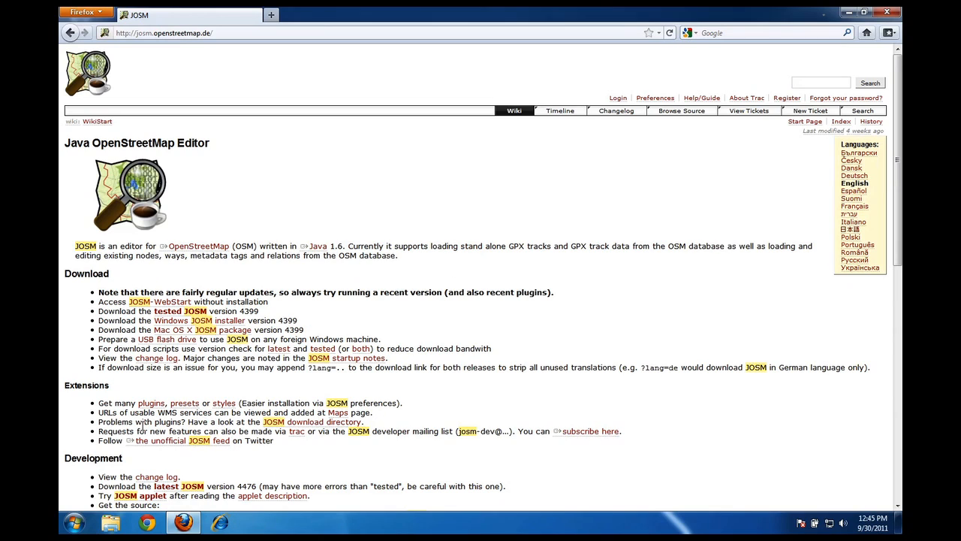
pyautogui.click(75, 524)
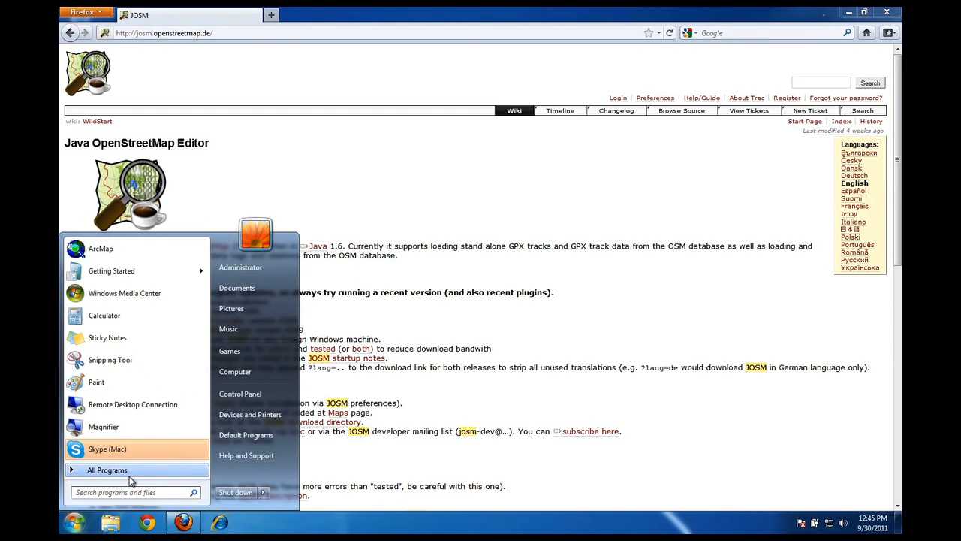
pyautogui.click(129, 473)
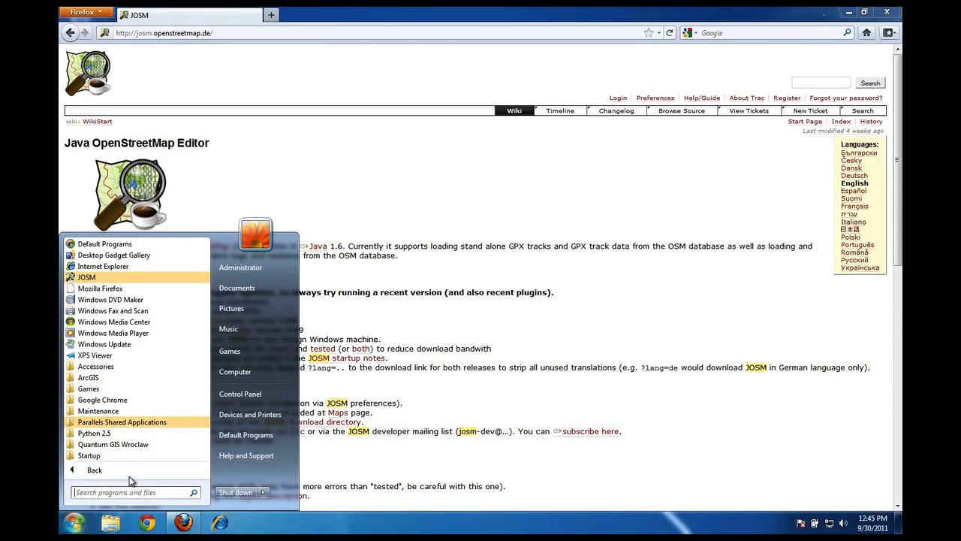
pyautogui.click(96, 278)
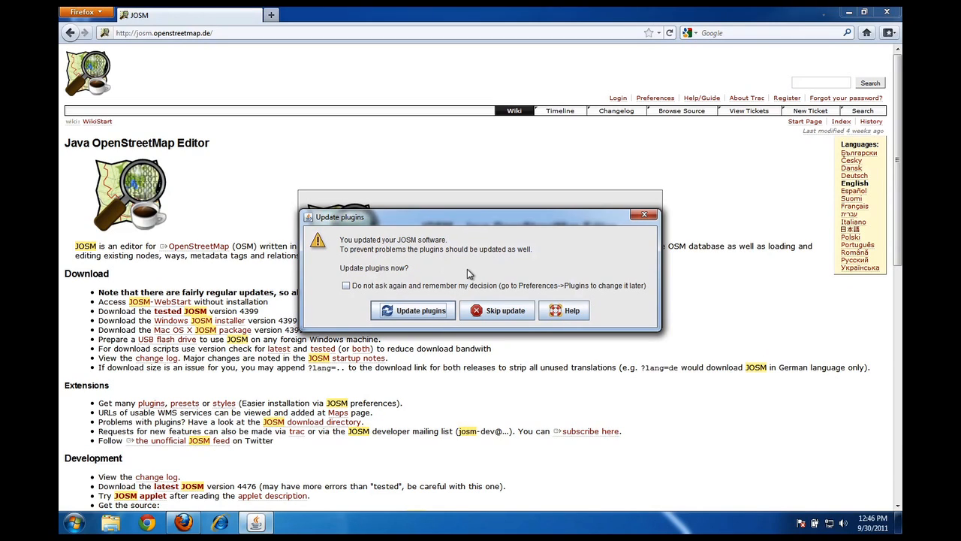
# Step: Tick 'Do not ask again and remember my decision' and skip the plugin update
pyautogui.click(347, 285)
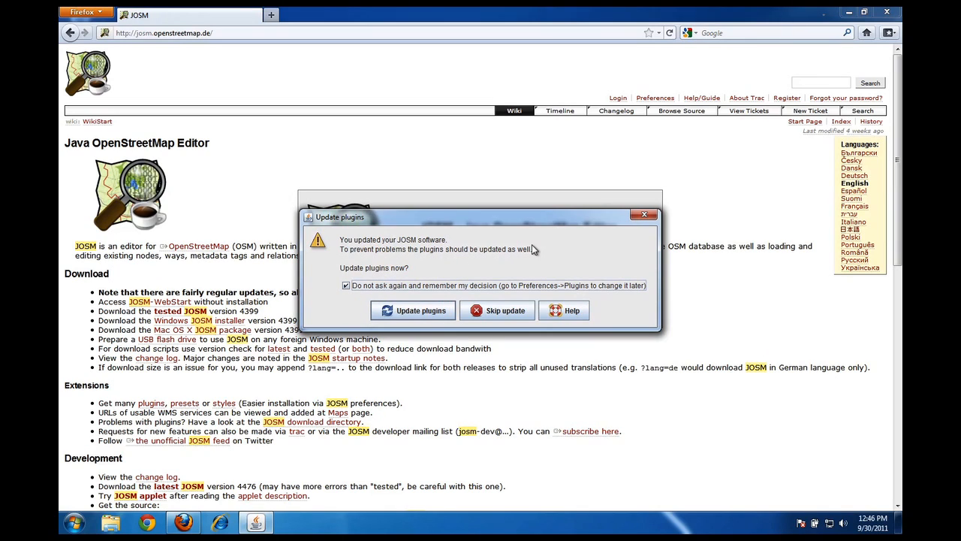
pyautogui.click(496, 316)
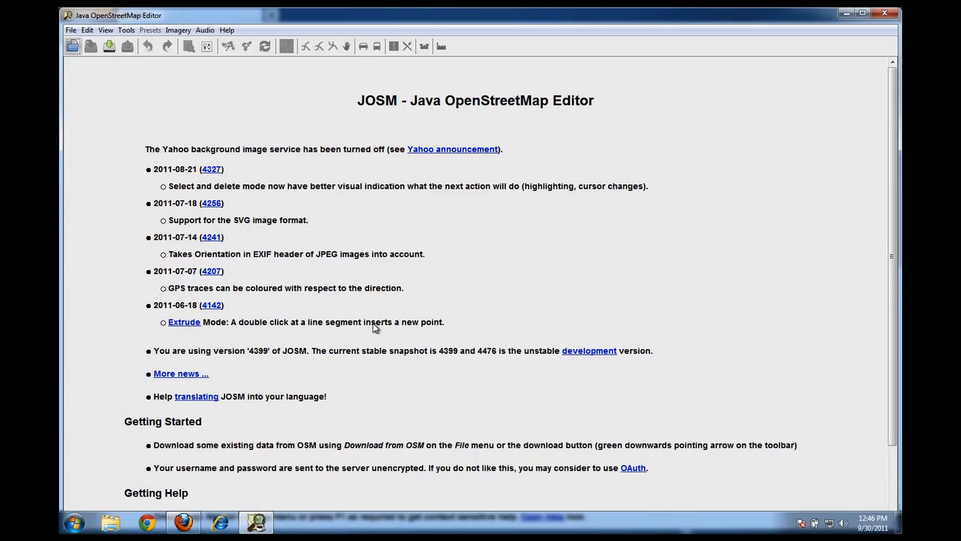
# Step: Open Edit > Preferences and move toward the display settings page
pyautogui.click(88, 31)
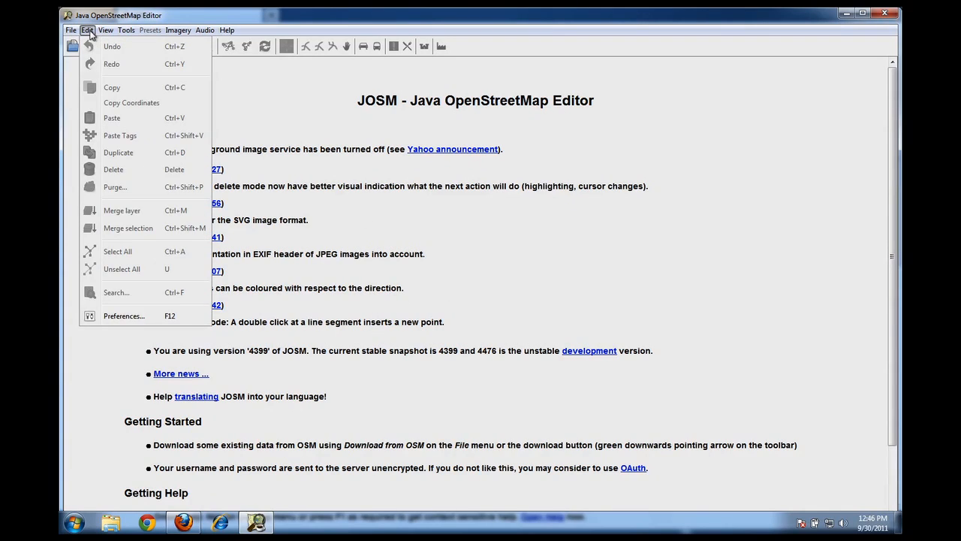
pyautogui.click(146, 320)
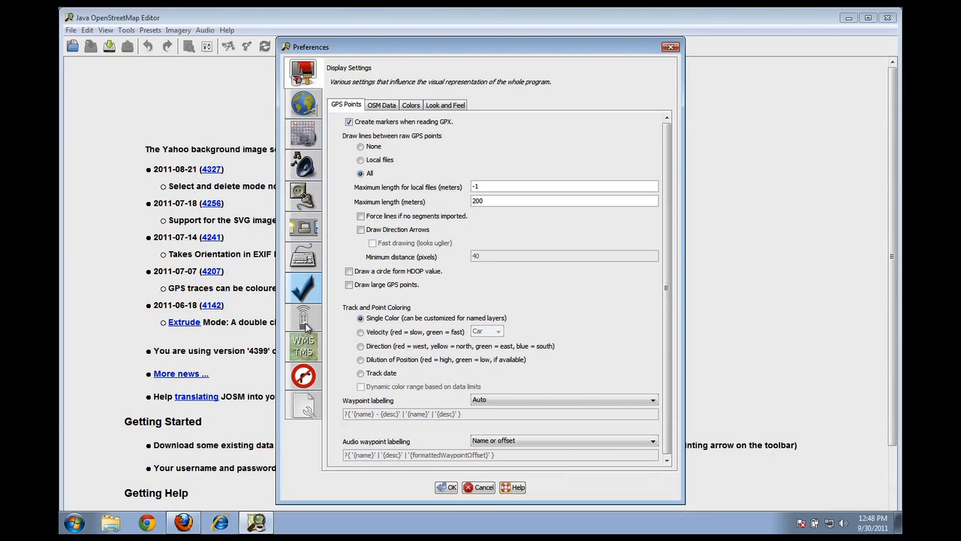
pyautogui.click(305, 325)
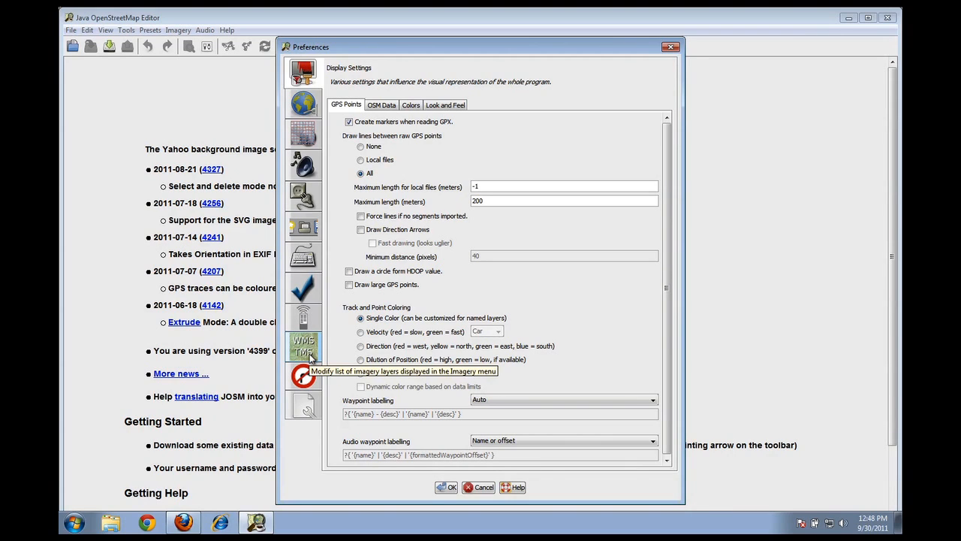
# Step: Switch to the WMS/TMS imagery preferences and select Bing Sat among the available default entries
pyautogui.click(304, 347)
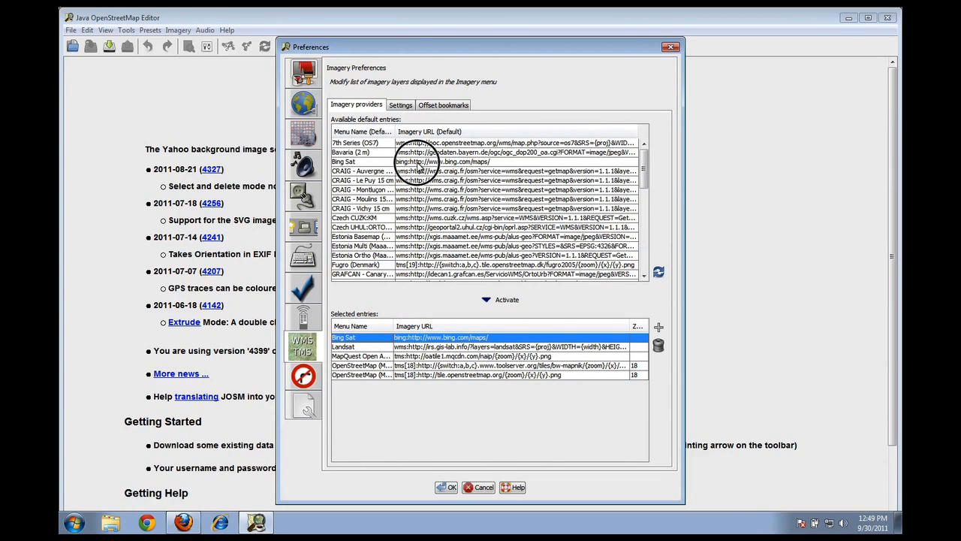
pyautogui.click(418, 162)
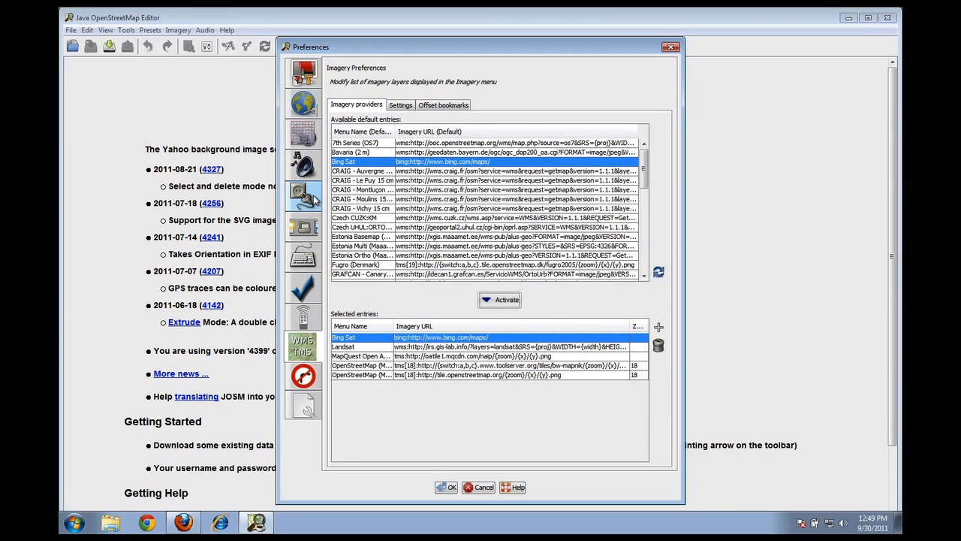
# Step: Download the available plugin list and scroll down to the walkingpapers entry
pyautogui.click(305, 196)
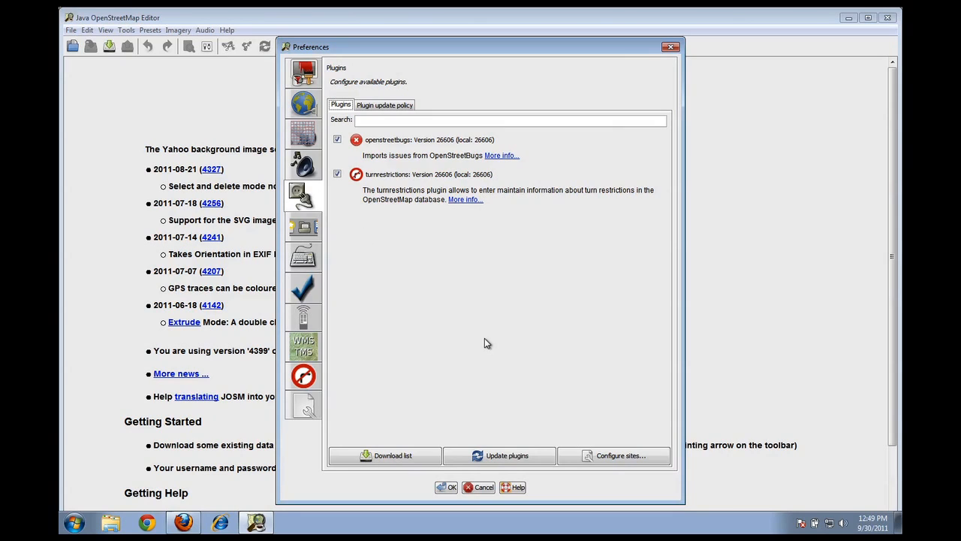
pyautogui.click(426, 461)
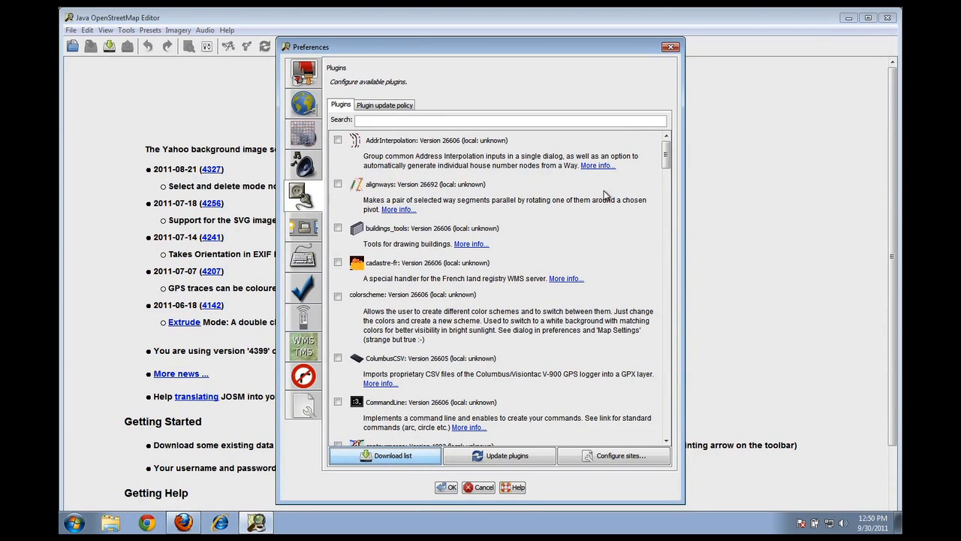
pyautogui.click(666, 158)
pyautogui.moveTo(666, 158)
pyautogui.mouseDown()
pyautogui.moveTo(666, 366)
pyautogui.moveTo(664, 353)
pyautogui.mouseUp()
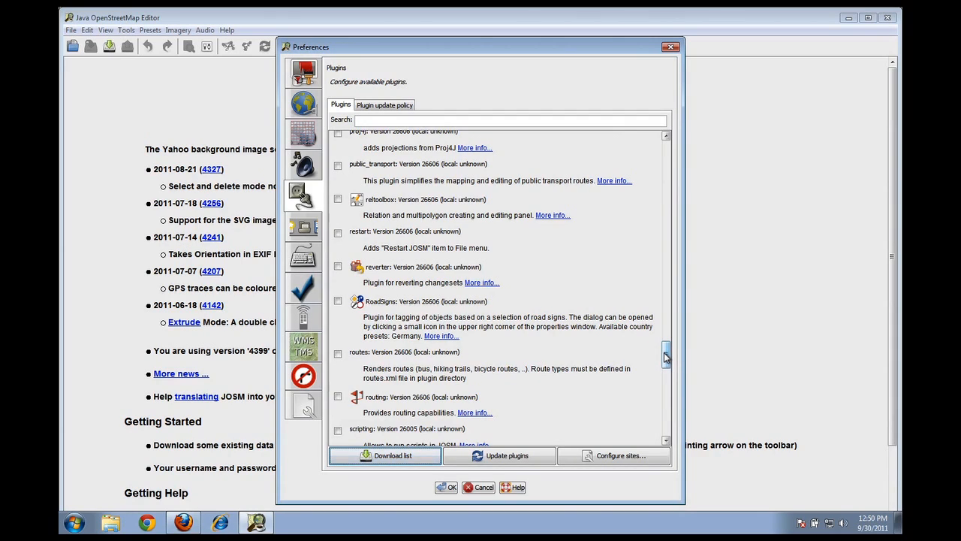
pyautogui.click(666, 356)
pyautogui.moveTo(665, 356); pyautogui.dragTo(665, 436)
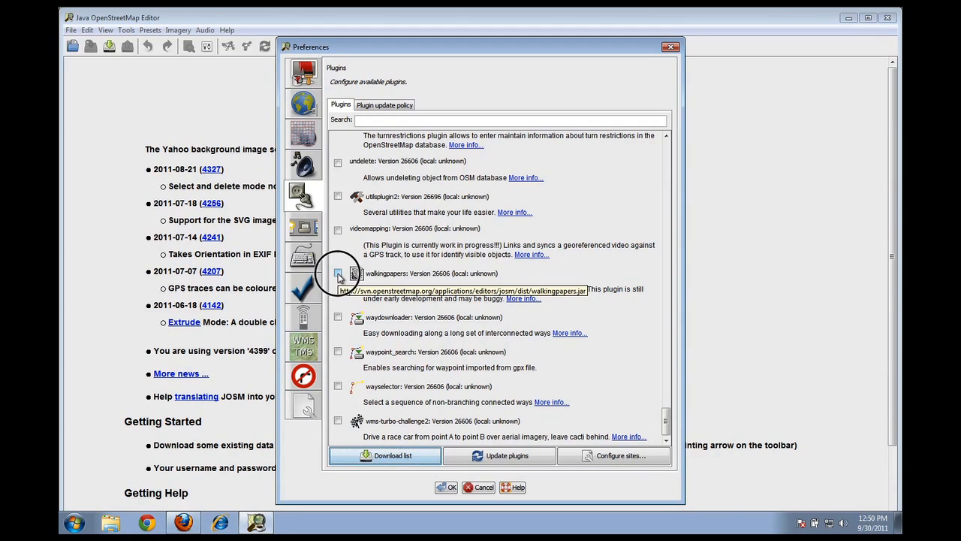
# Step: Tick walkingpapers for installation and return to Display Settings
pyautogui.click(338, 273)
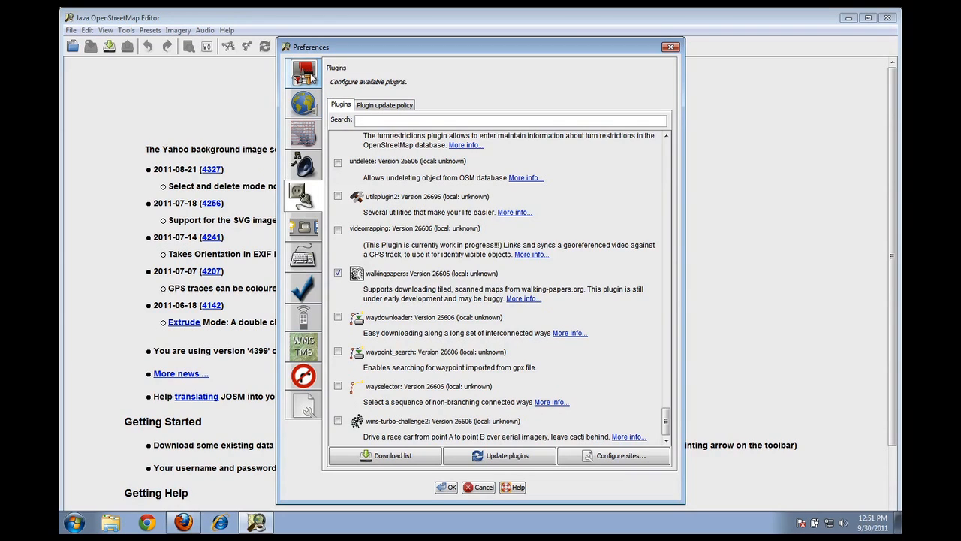
pyautogui.click(308, 75)
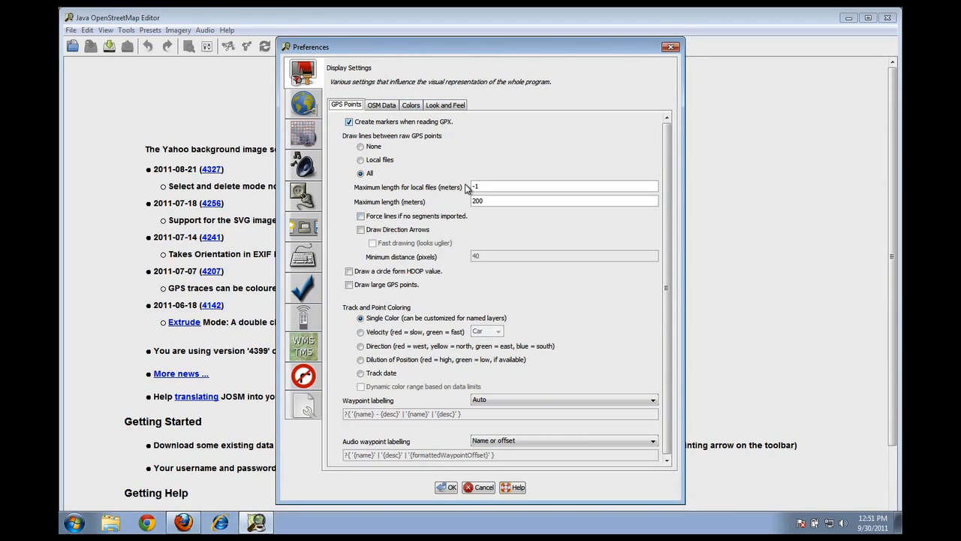
# Step: Keep the Look and Feel language at Default (Auto determined)
pyautogui.click(454, 105)
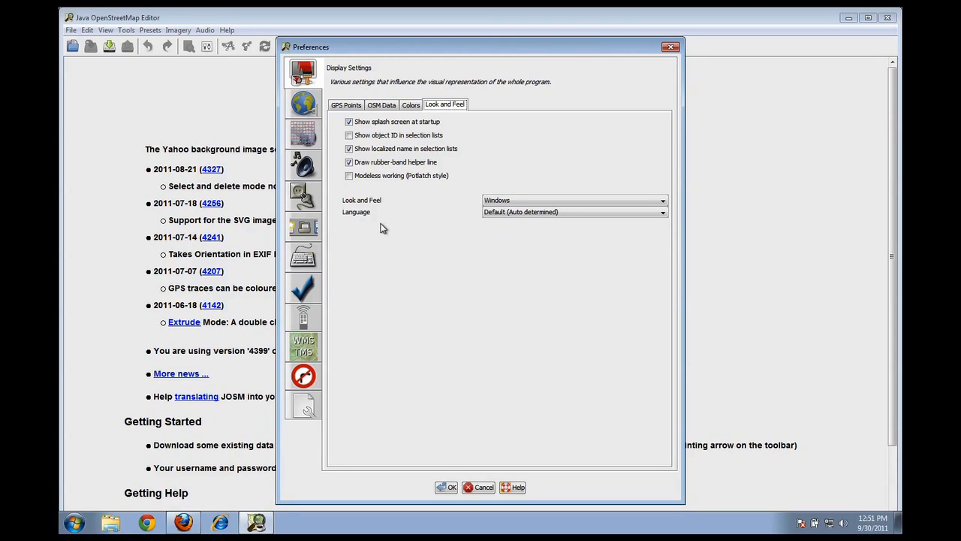
pyautogui.click(644, 214)
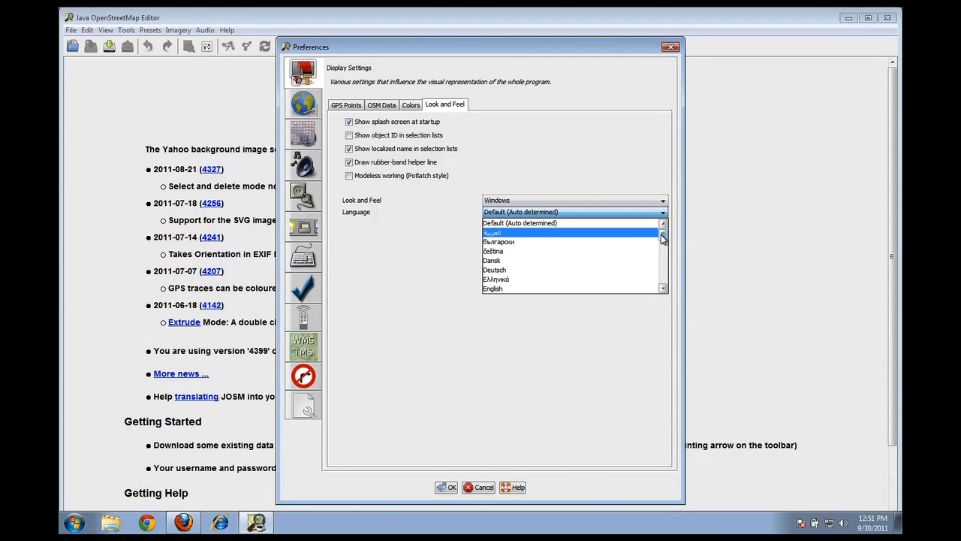
pyautogui.moveTo(662, 236)
pyautogui.mouseDown()
pyautogui.moveTo(663, 284)
pyautogui.moveTo(663, 255)
pyautogui.mouseUp()
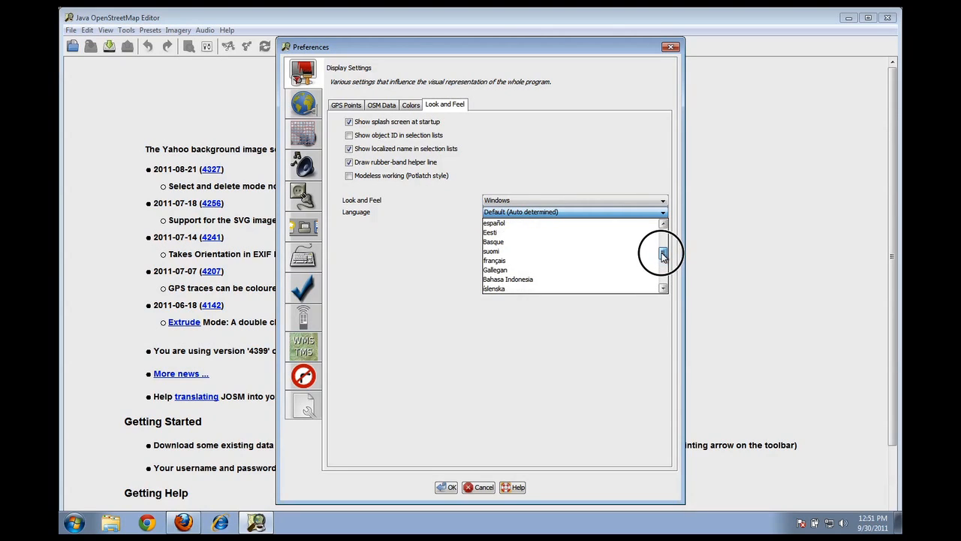
pyautogui.moveTo(664, 255); pyautogui.dragTo(663, 225)
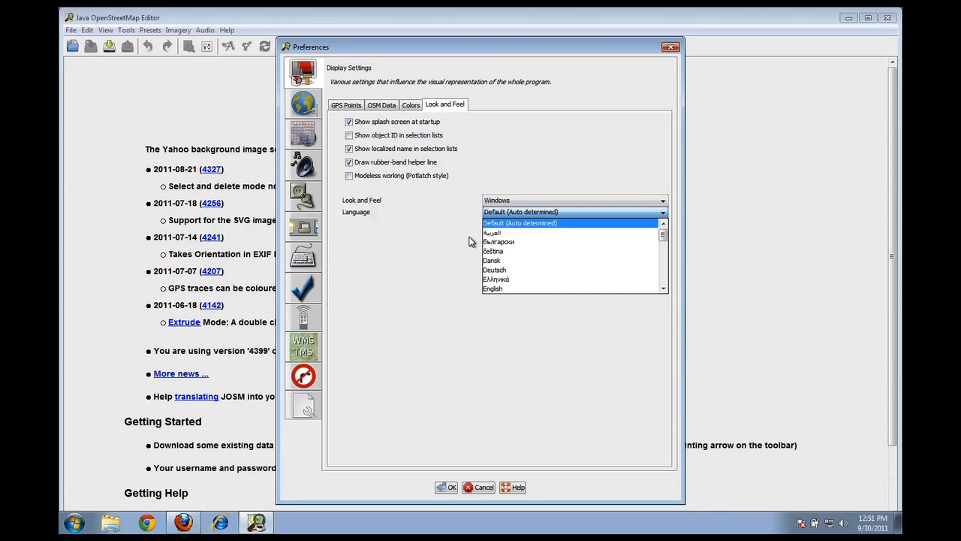
pyautogui.click(502, 224)
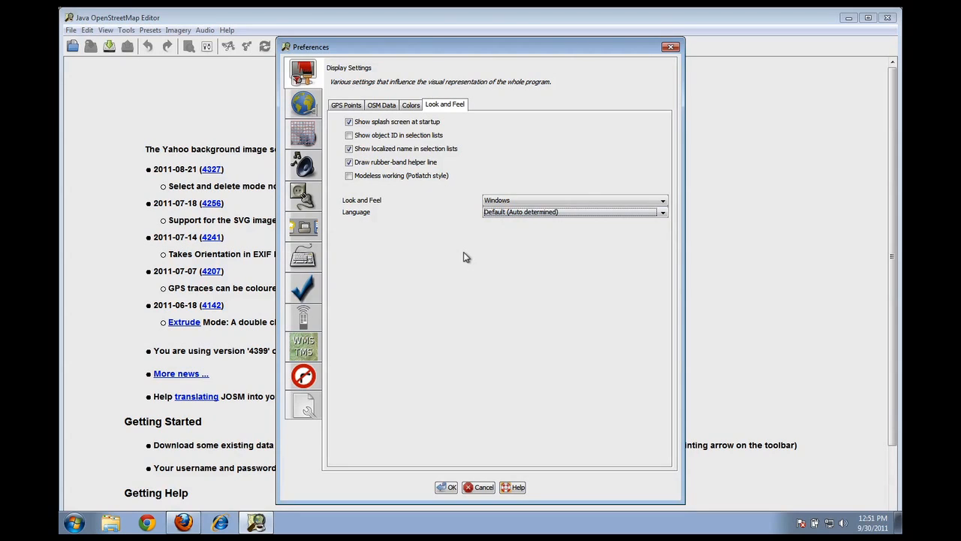
# Step: Confirm preferences to download walkingpapers, accept the restart notice and close JOSM
pyautogui.click(446, 488)
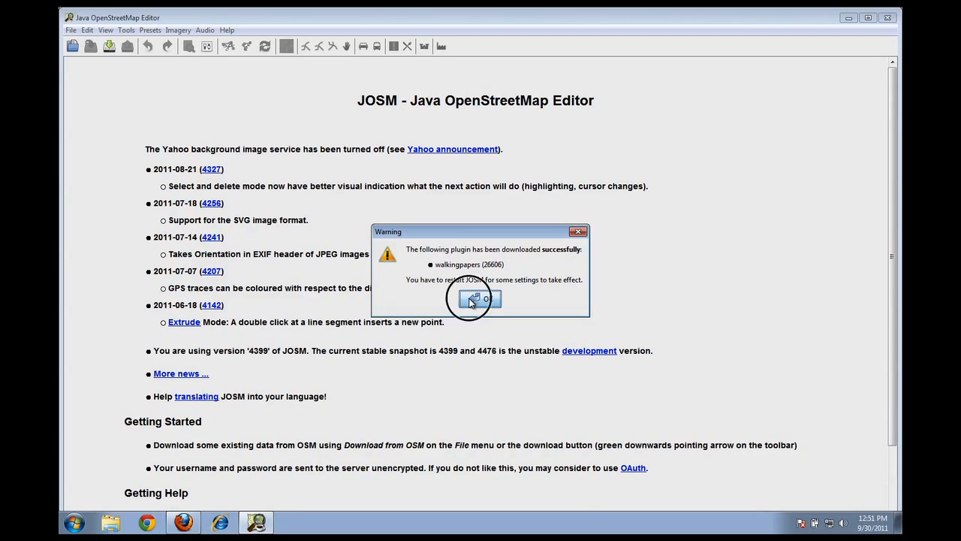
pyautogui.click(472, 301)
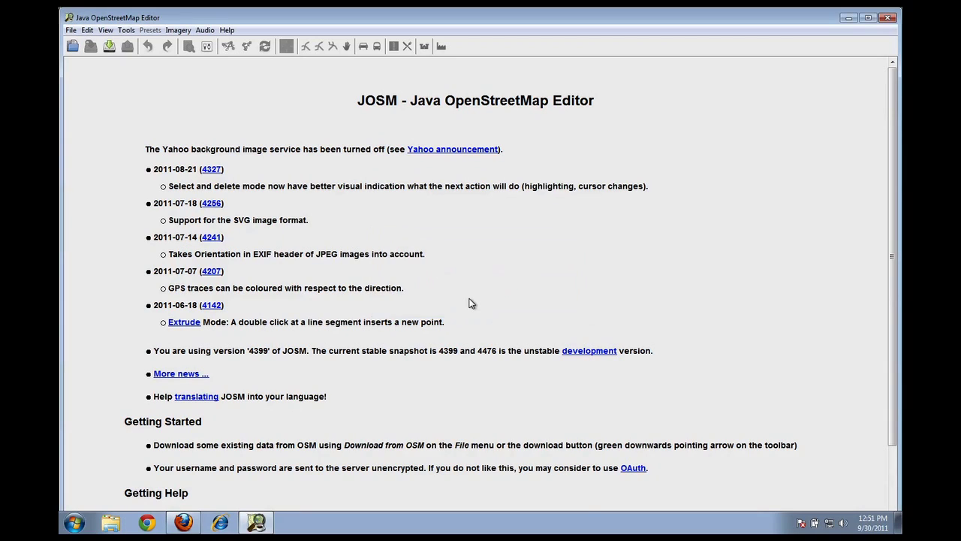
pyautogui.click(887, 18)
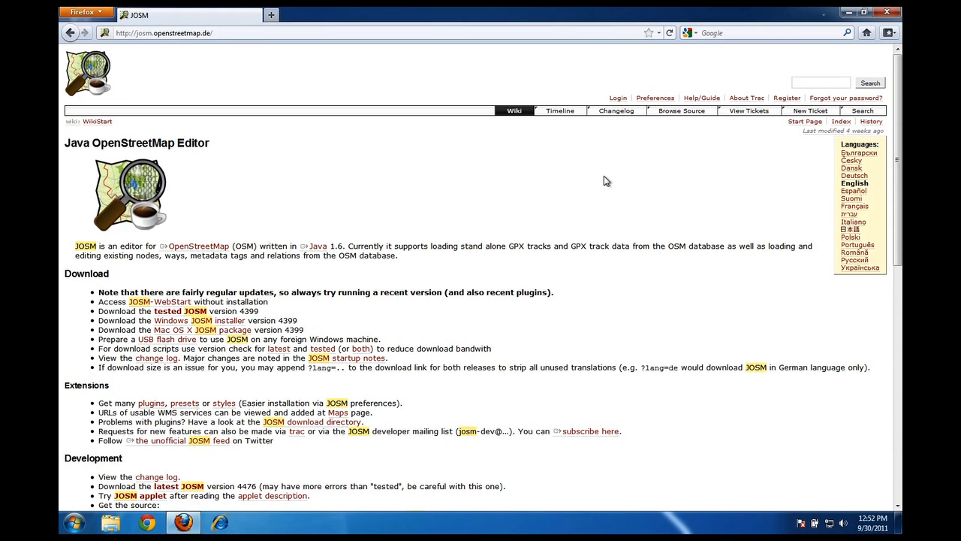
# Step: Relaunch JOSM from Start > All Programs
pyautogui.click(77, 520)
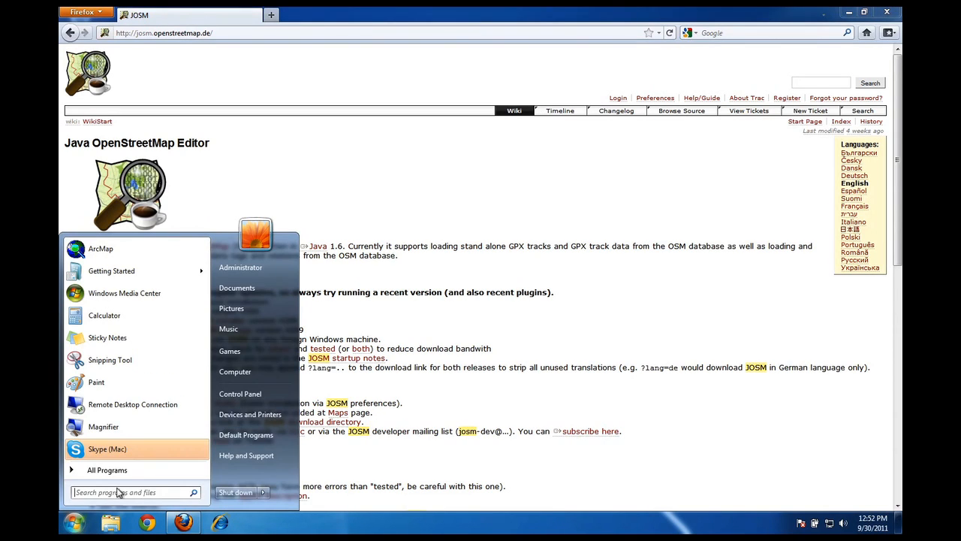
pyautogui.click(134, 473)
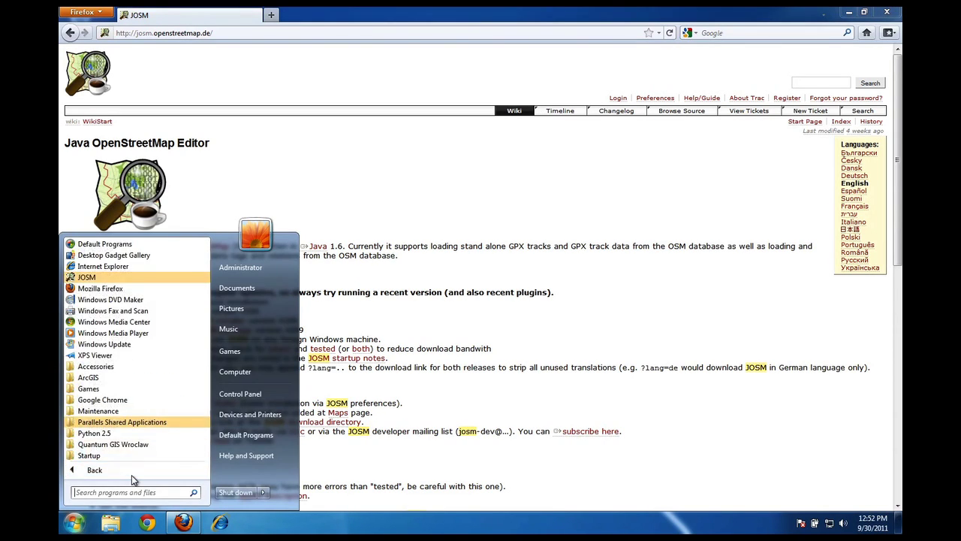
pyautogui.click(86, 277)
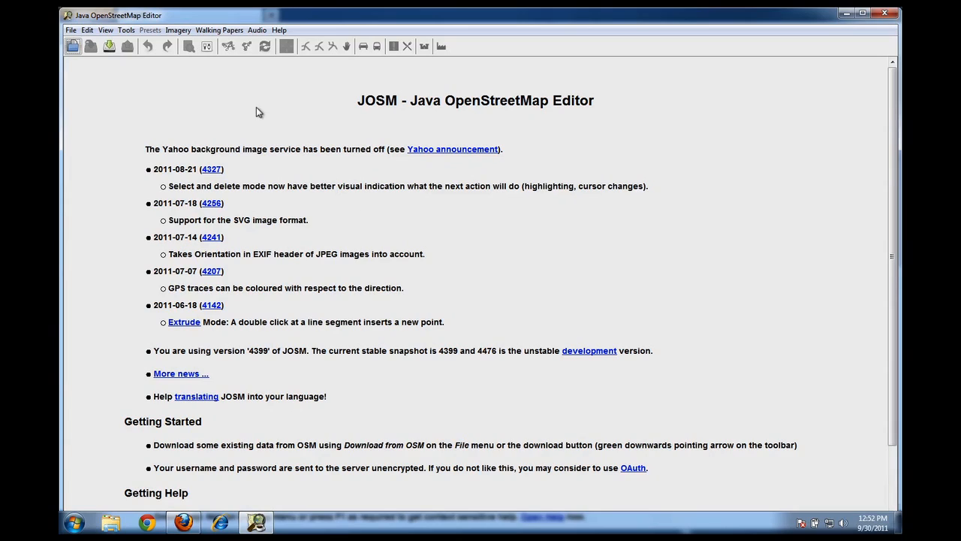
pyautogui.click(221, 31)
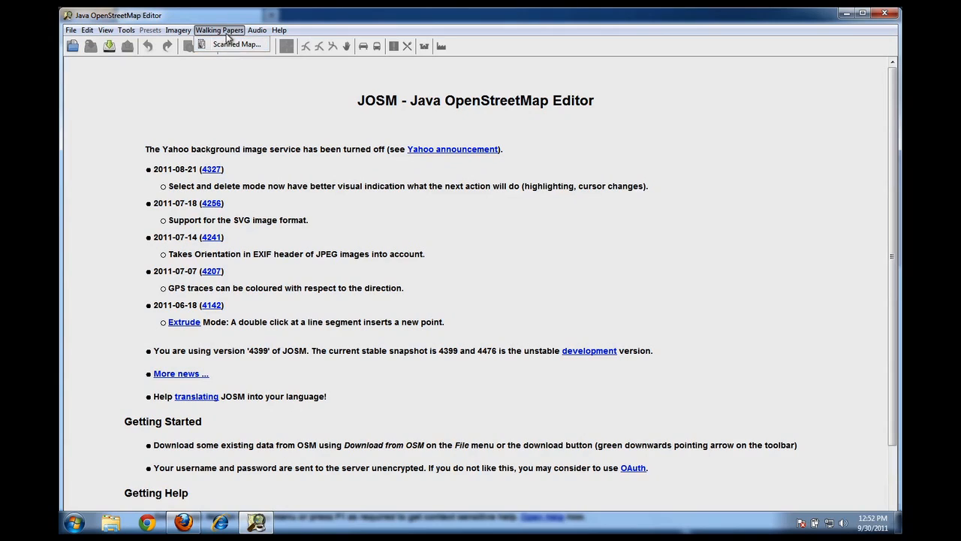
pyautogui.click(225, 31)
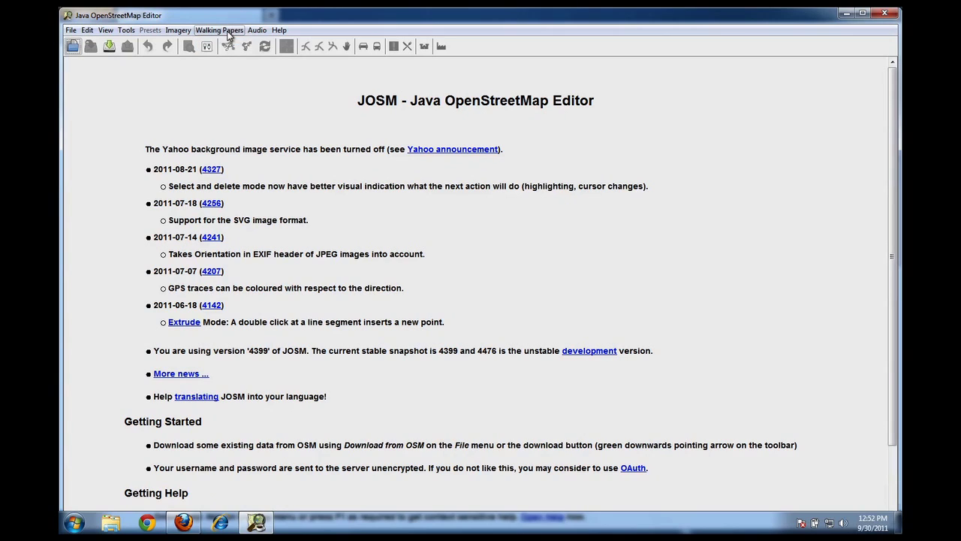
pyautogui.click(185, 33)
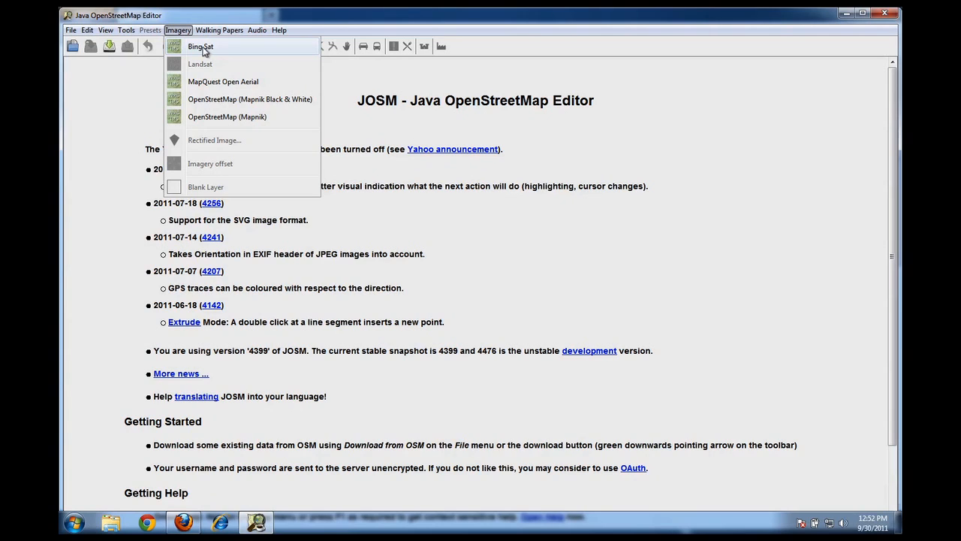
pyautogui.click(209, 48)
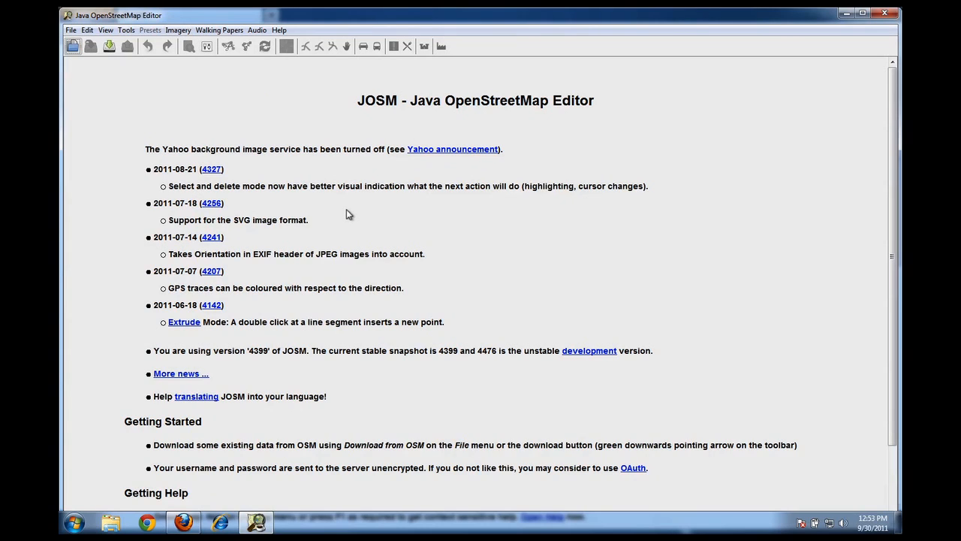